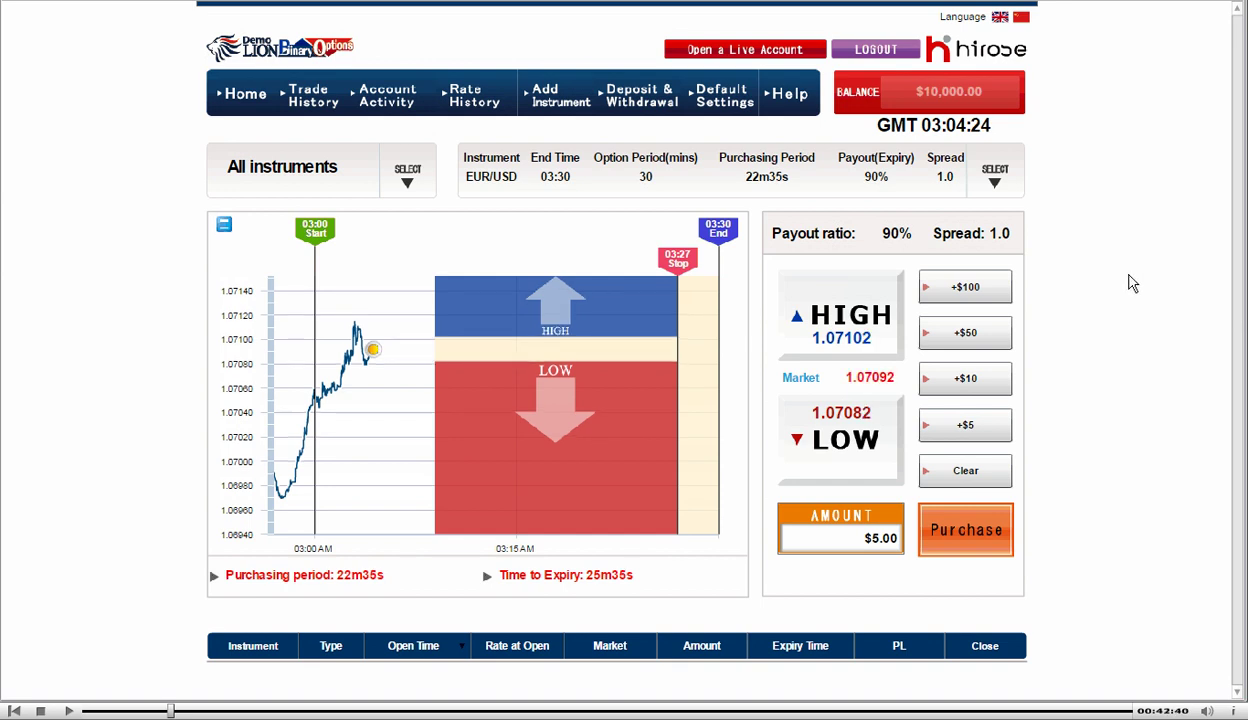
# Add a second EUR/USD panel: a 3-minute option at 70% payout with $5.00 amount.
pyautogui.click(546, 90)
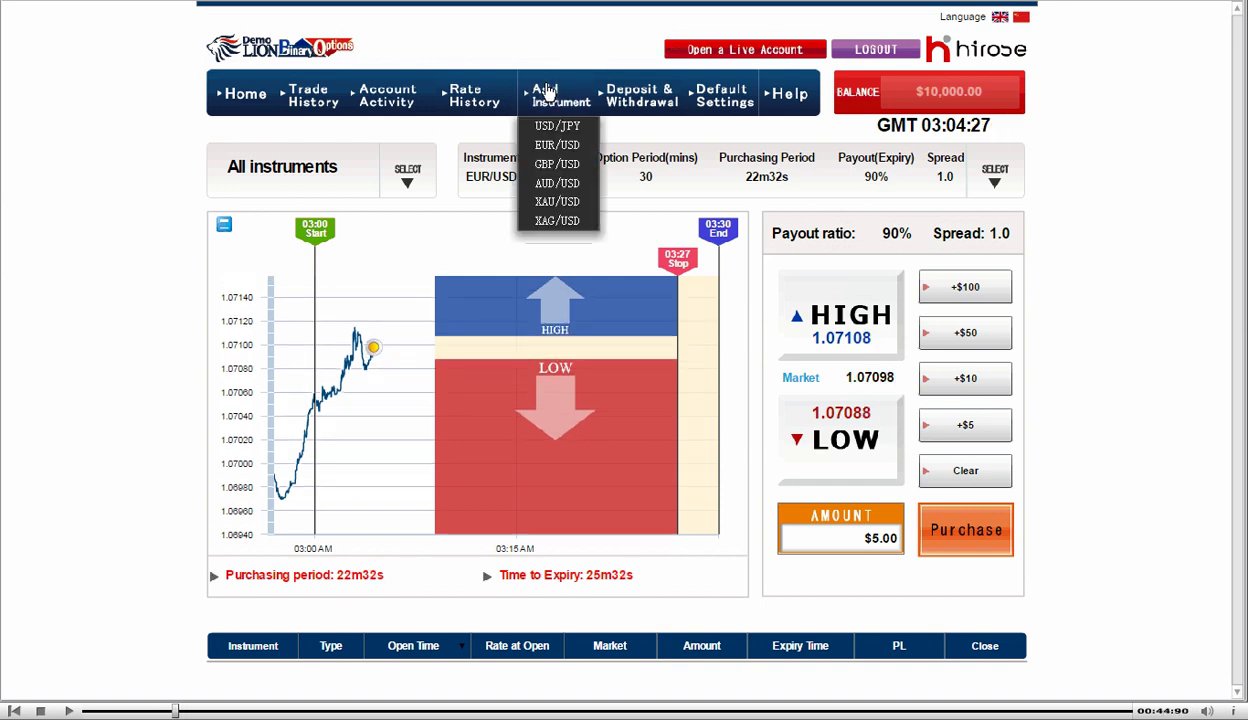
pyautogui.click(553, 146)
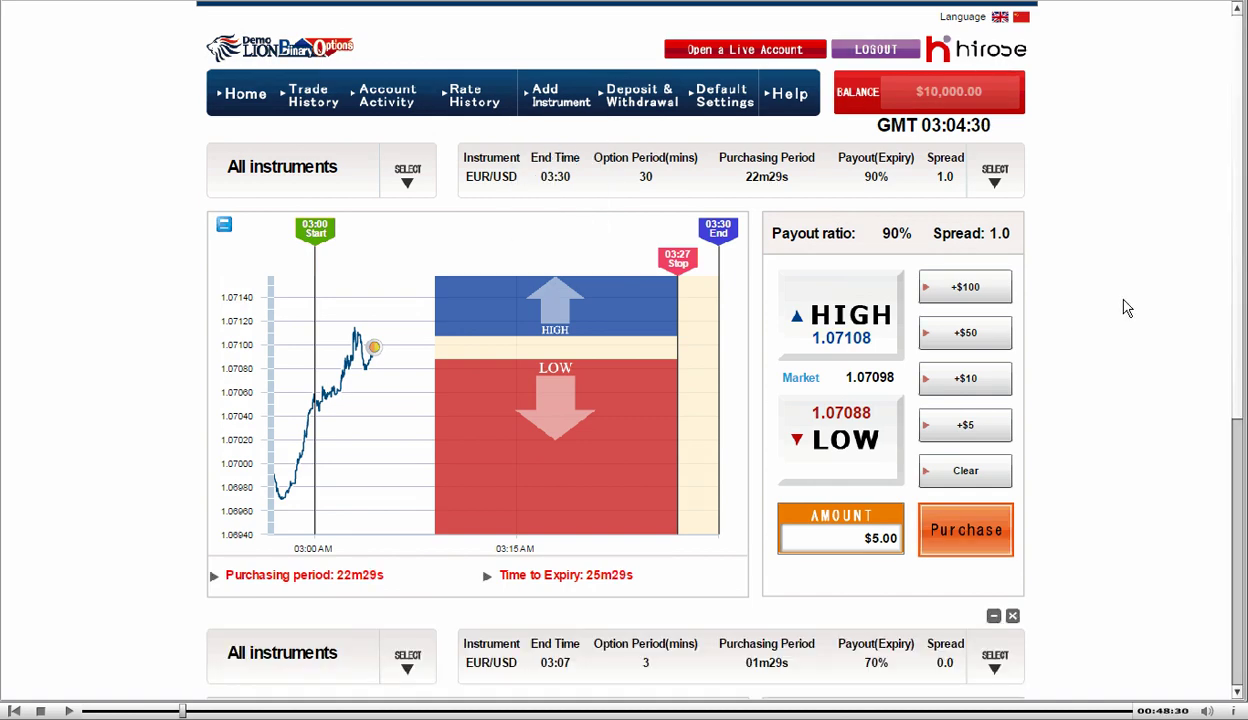
pyautogui.scroll(-4, 1127, 308)
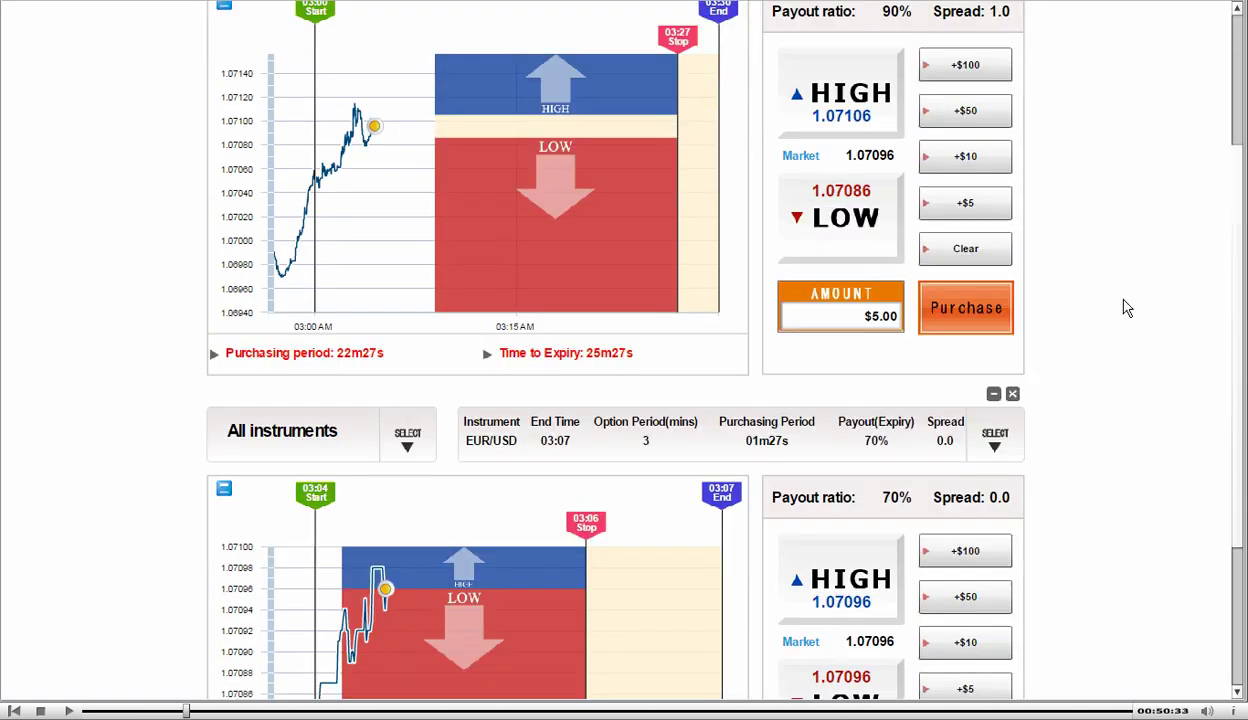
pyautogui.scroll(-1, 1127, 308)
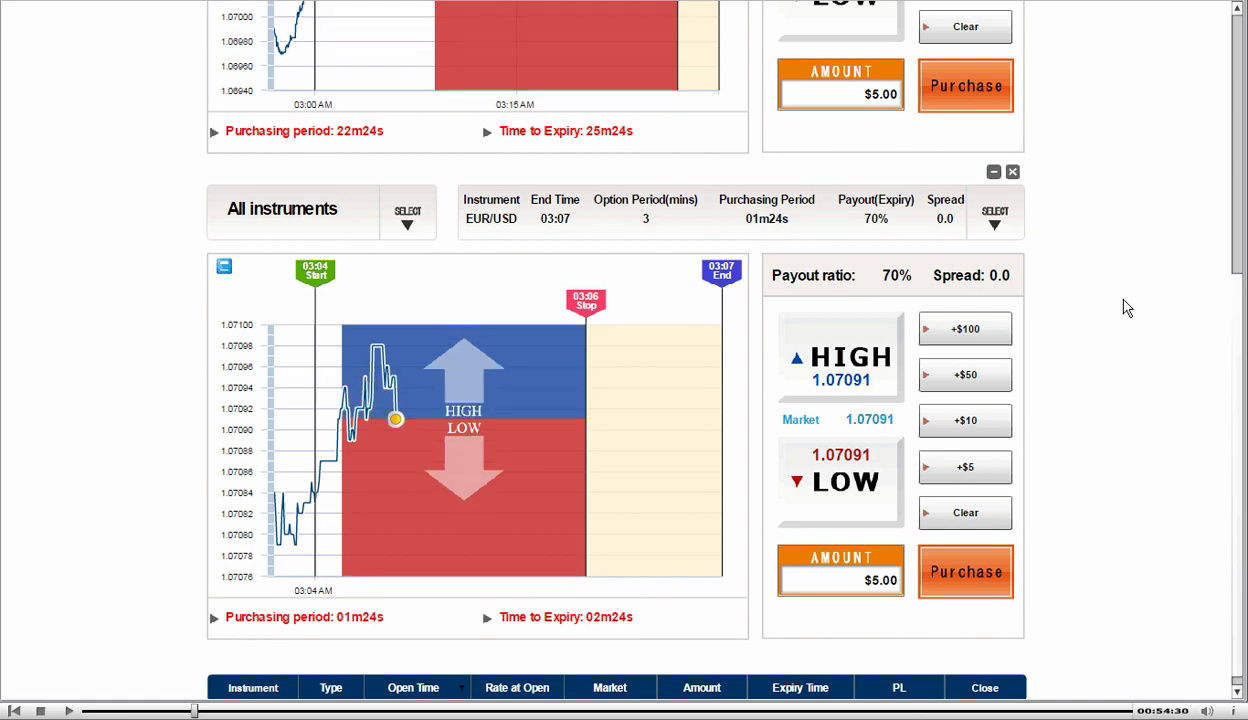
pyautogui.scroll(2, 1127, 308)
pyautogui.scroll(-2, 1127, 308)
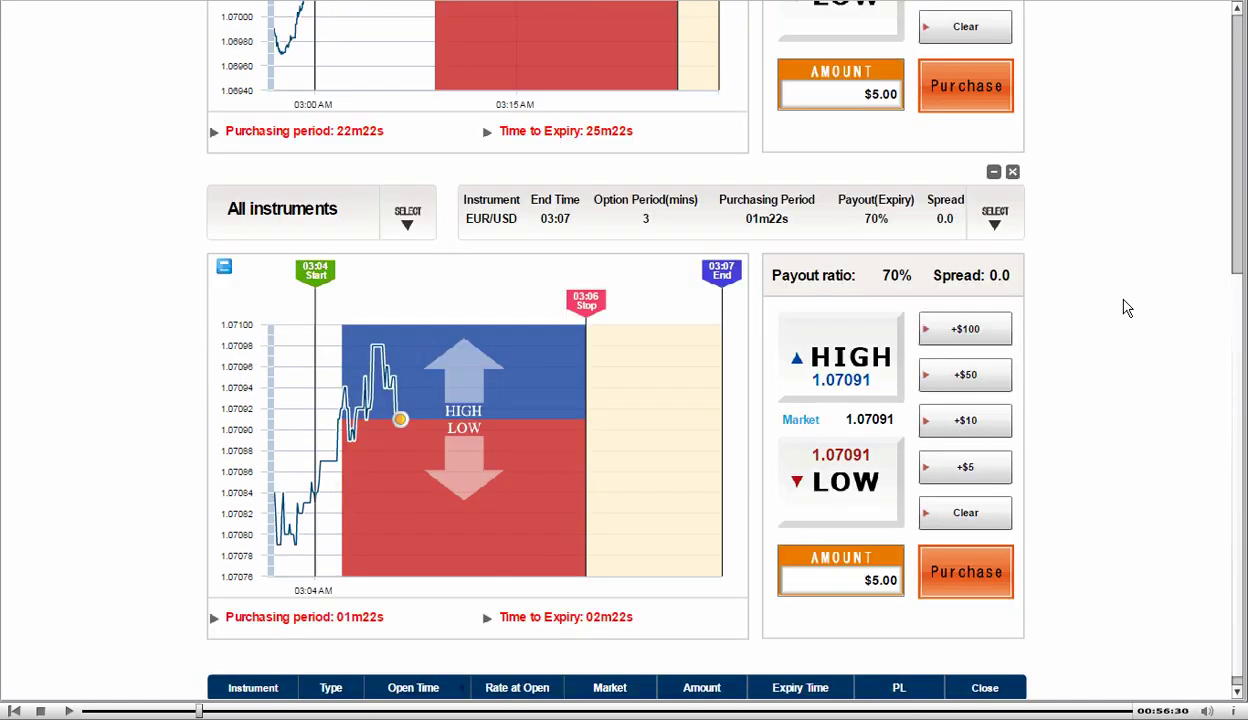
# Buy a $100 LOW option on the 3-minute EUR/USD panel.
pyautogui.click(865, 566)
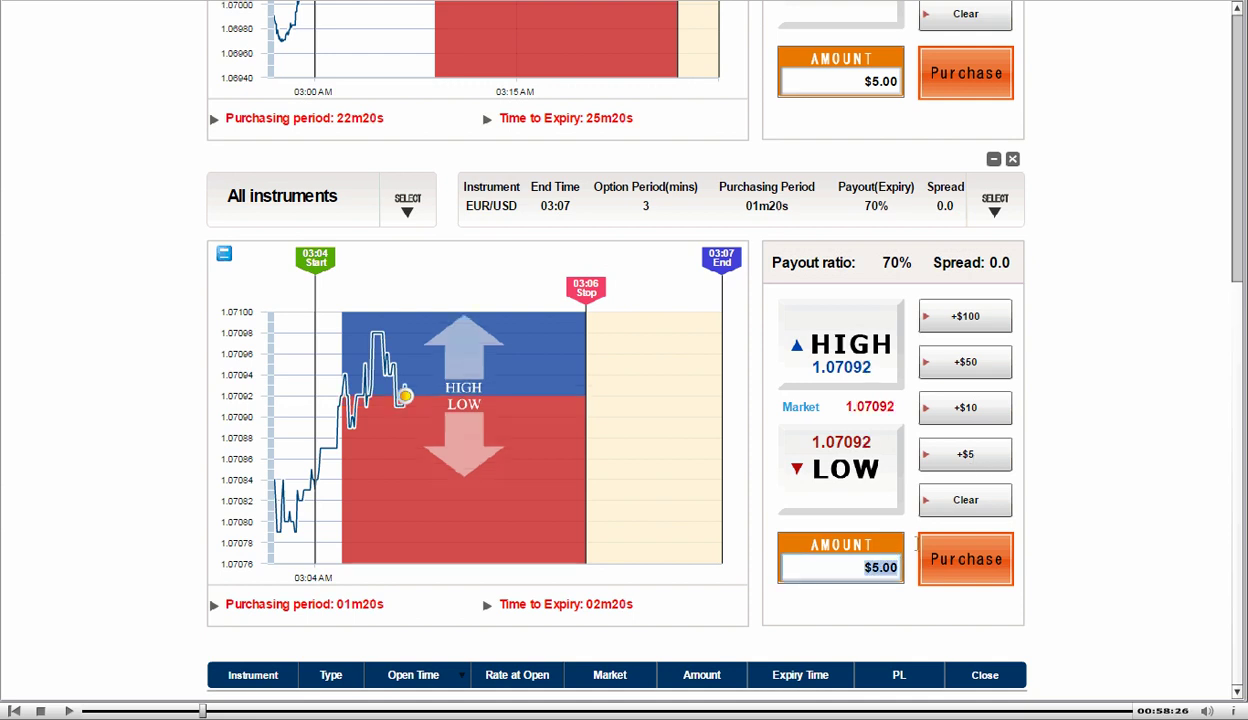
pyautogui.write('$100')
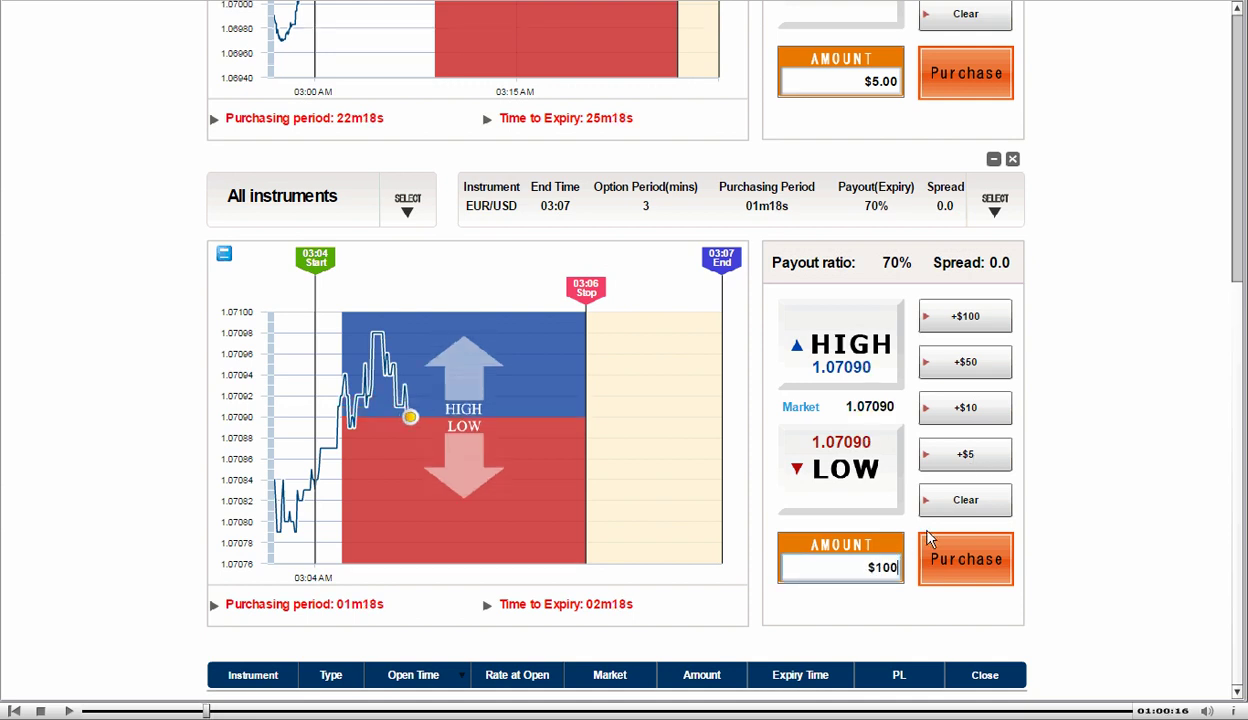
pyautogui.click(850, 455)
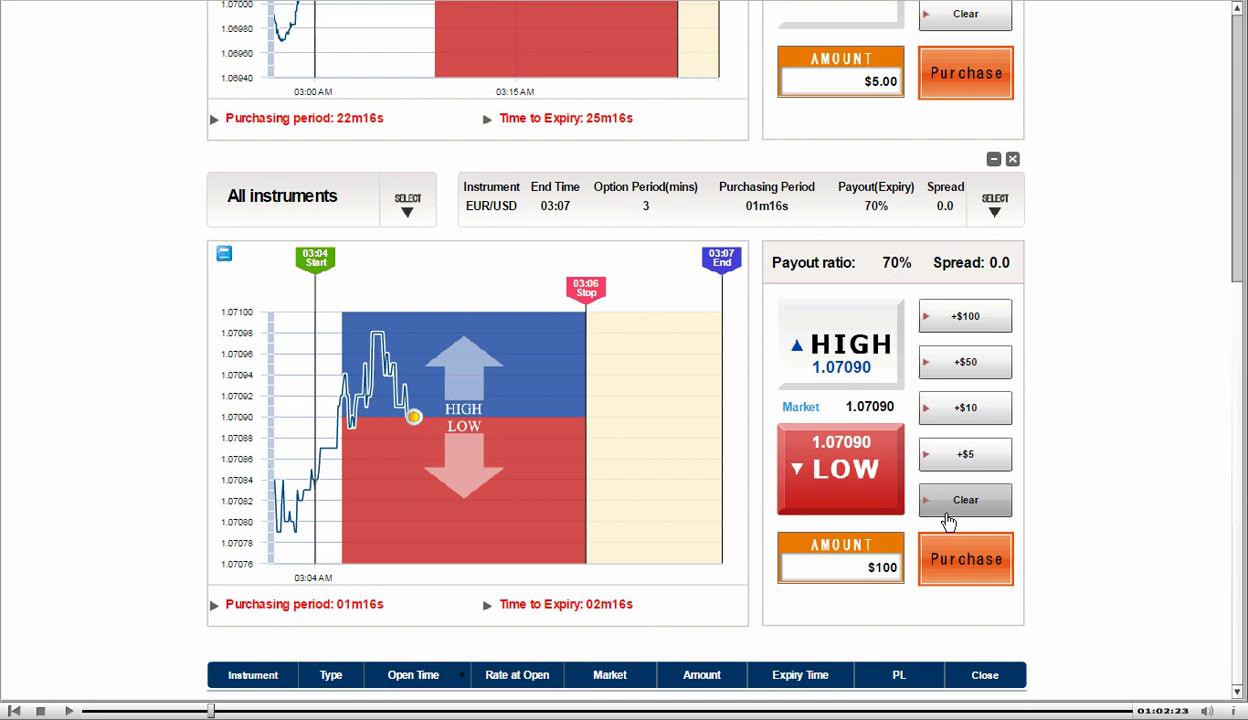
pyautogui.click(955, 558)
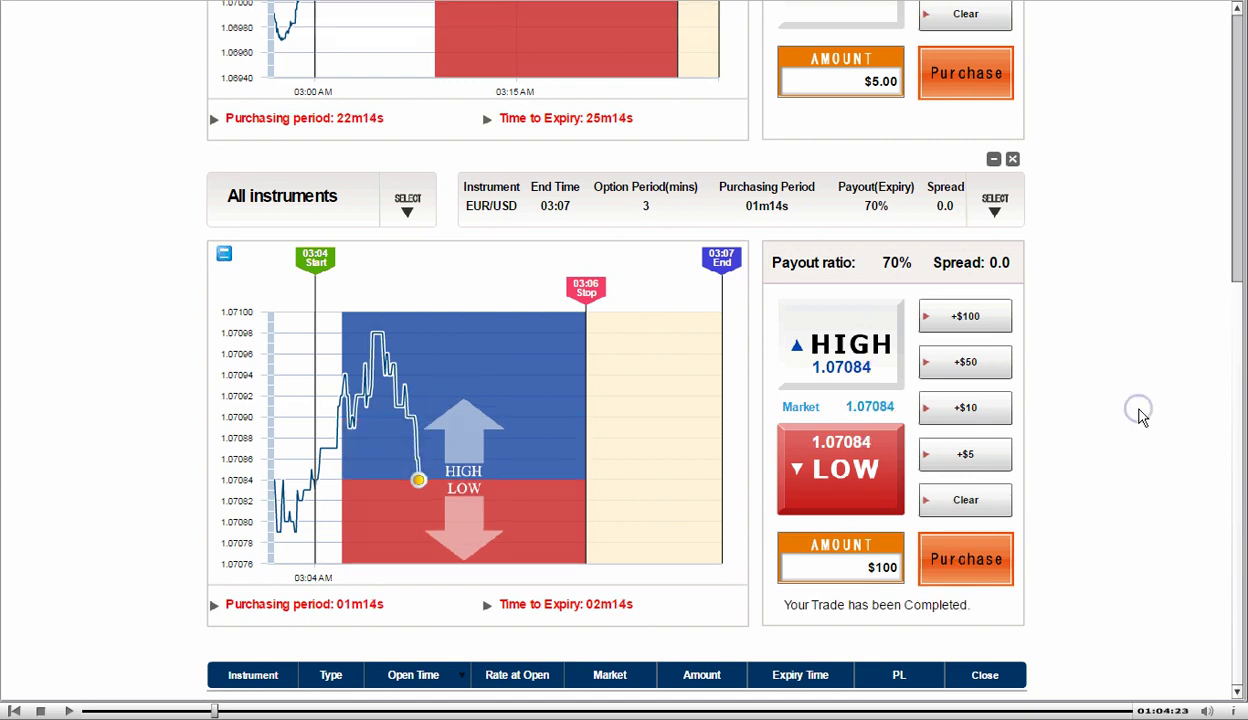
pyautogui.scroll(-1, 1143, 418)
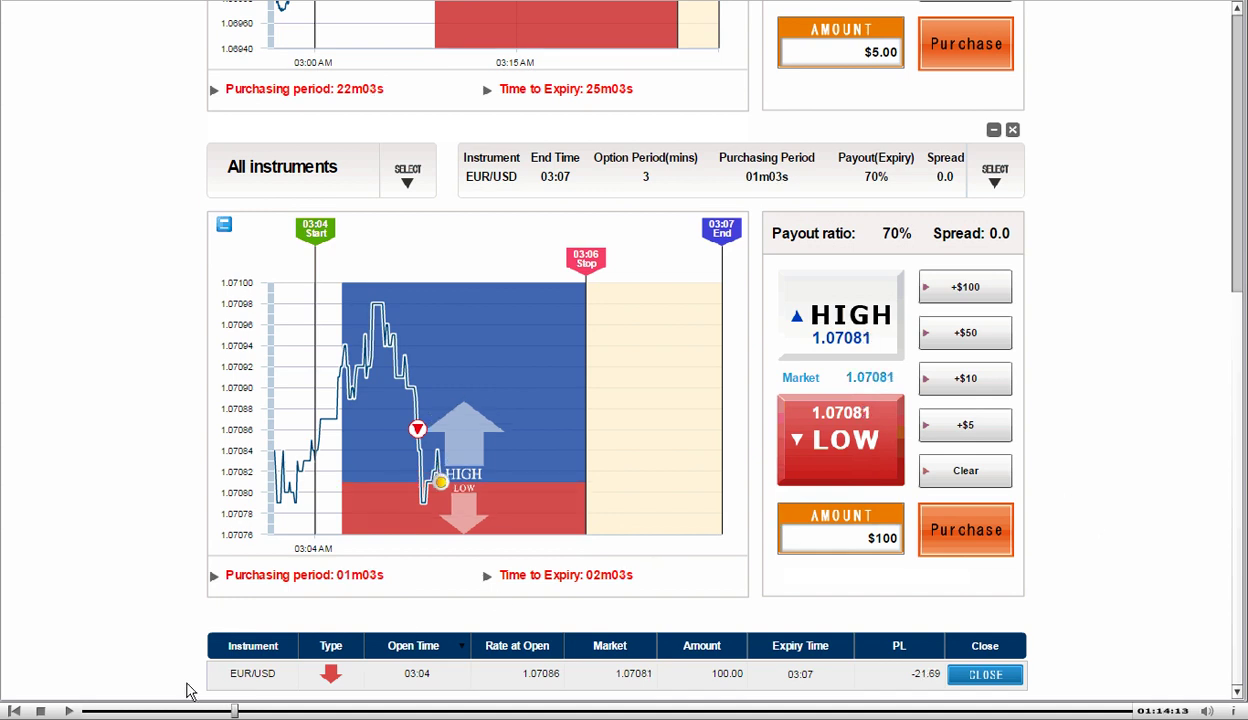
# Enter $300 as the amount on the 3-minute EUR/USD panel.
pyautogui.press('super')
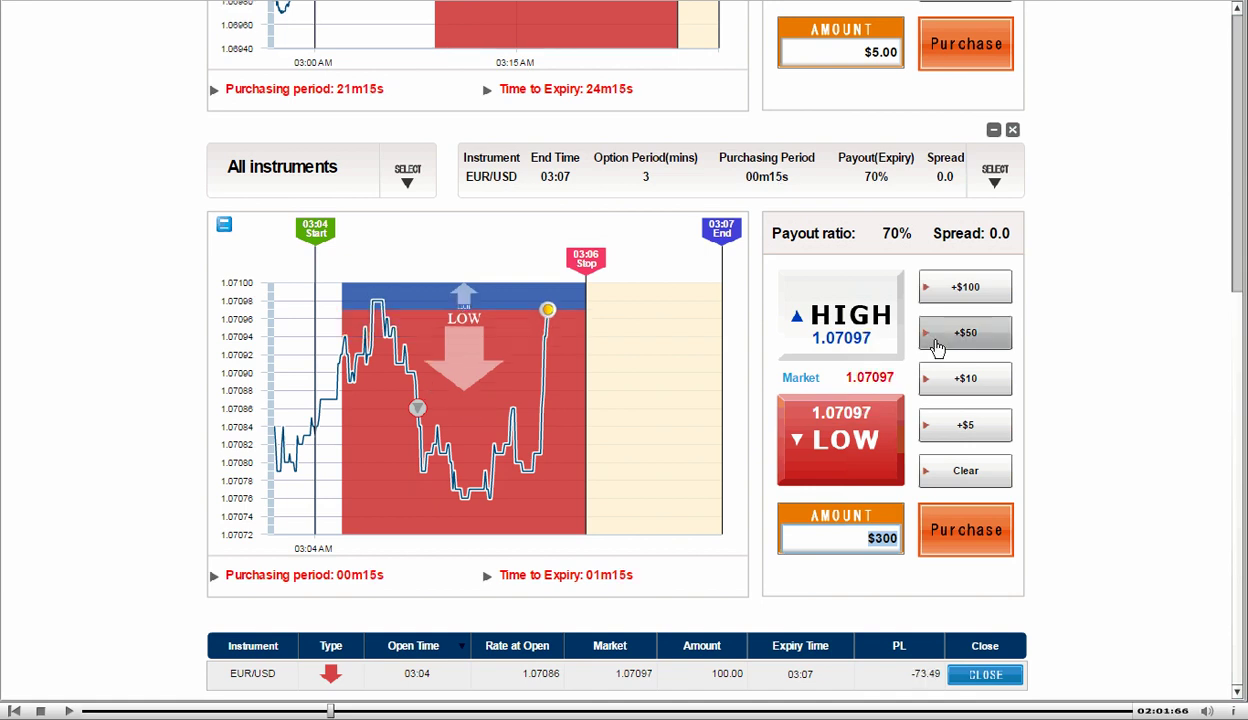
# Buy a second $300 LOW EUR/USD option, opened at 1.07097.
pyautogui.click(966, 530)
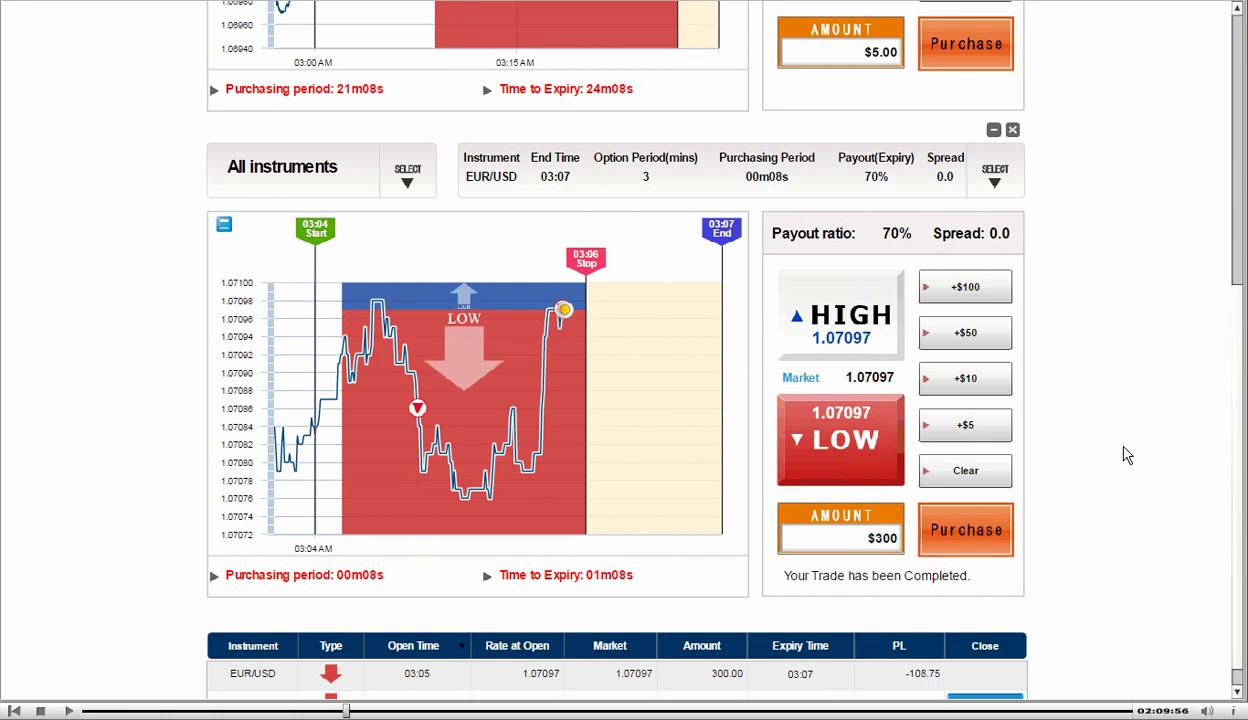
pyautogui.scroll(-1, 1127, 455)
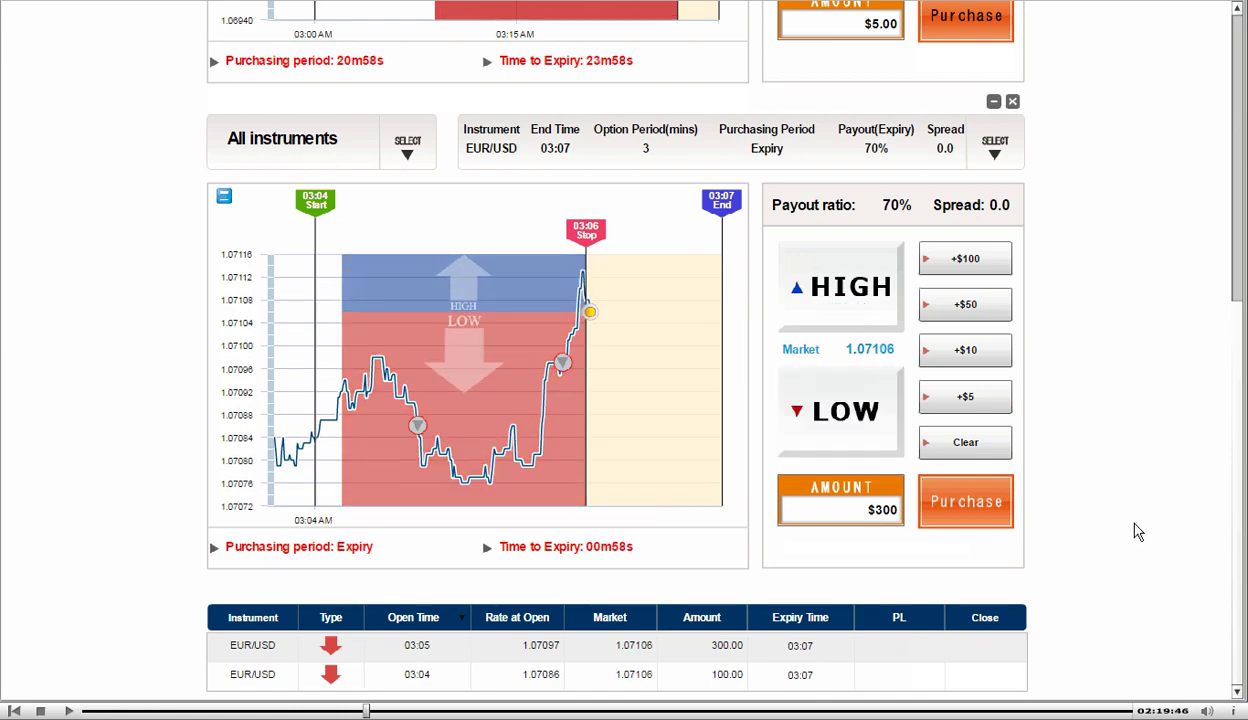
pyautogui.scroll(3, 1137, 531)
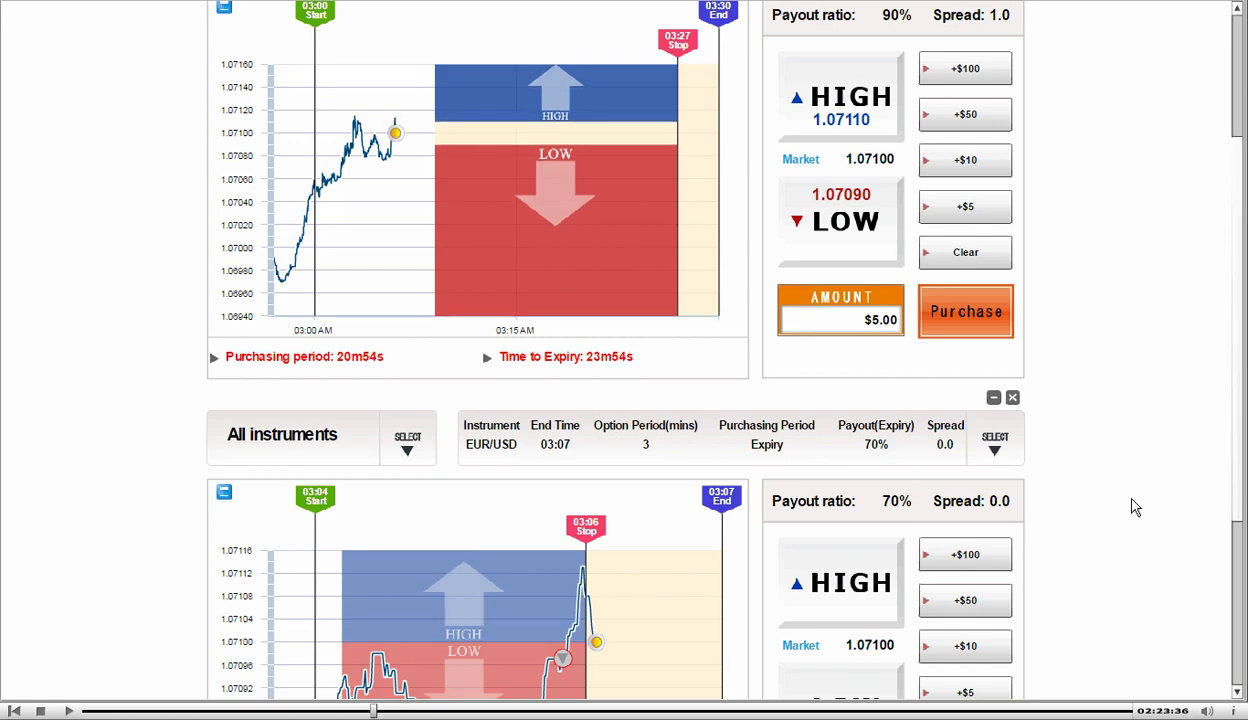
# Scroll the trading page to follow the $300 and $100 EUR/USD LOW trades toward their 03:07 expiry.
pyautogui.scroll(1, 1134, 505)
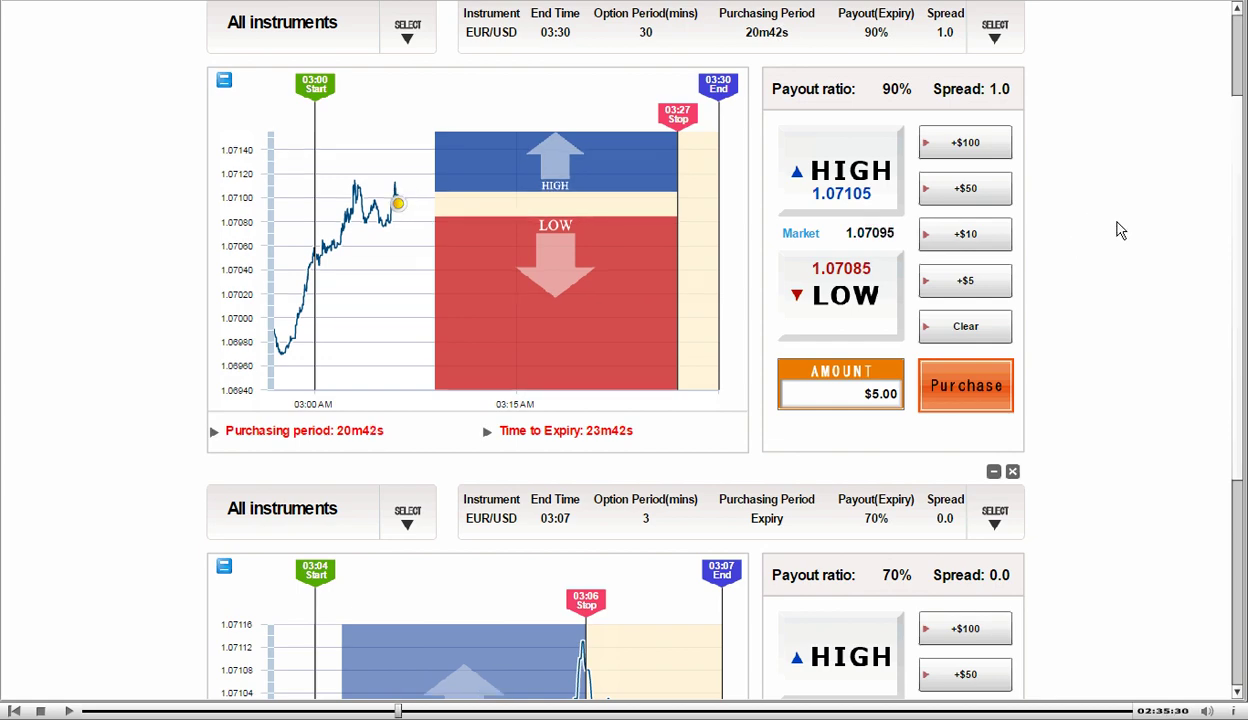
pyautogui.scroll(-2, 1158, 271)
pyautogui.scroll(-2, 1158, 271)
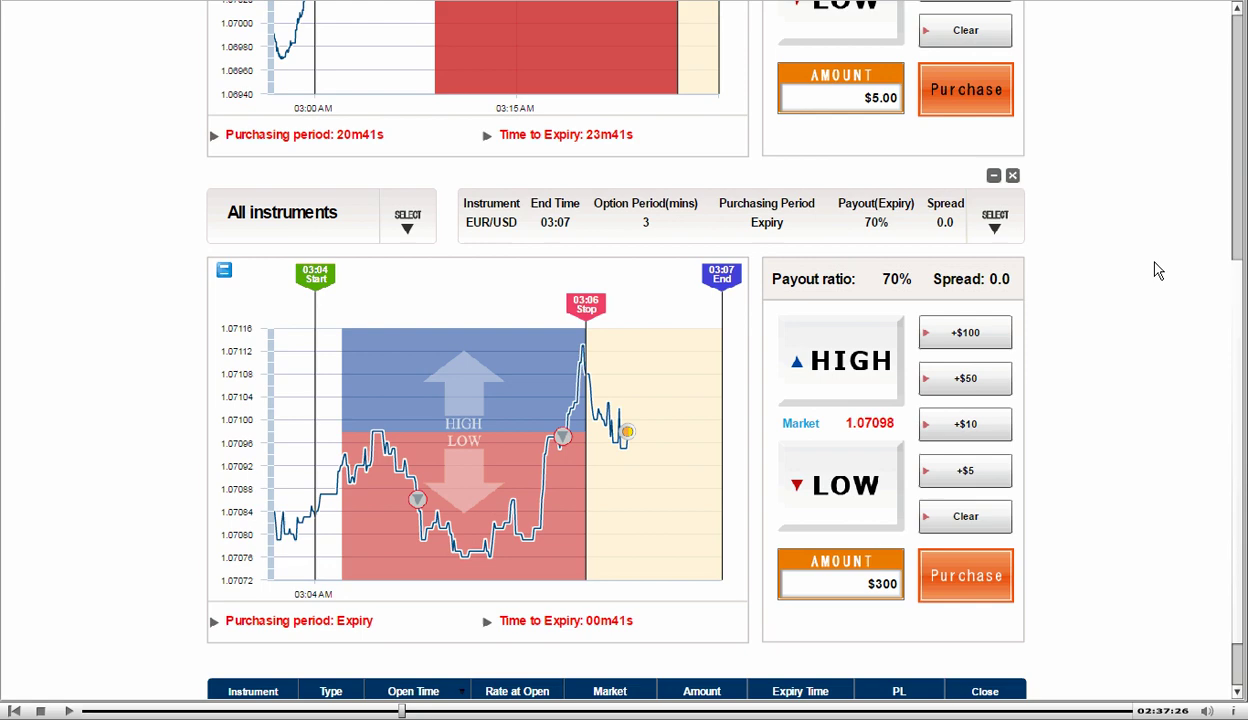
pyautogui.scroll(-1, 1158, 271)
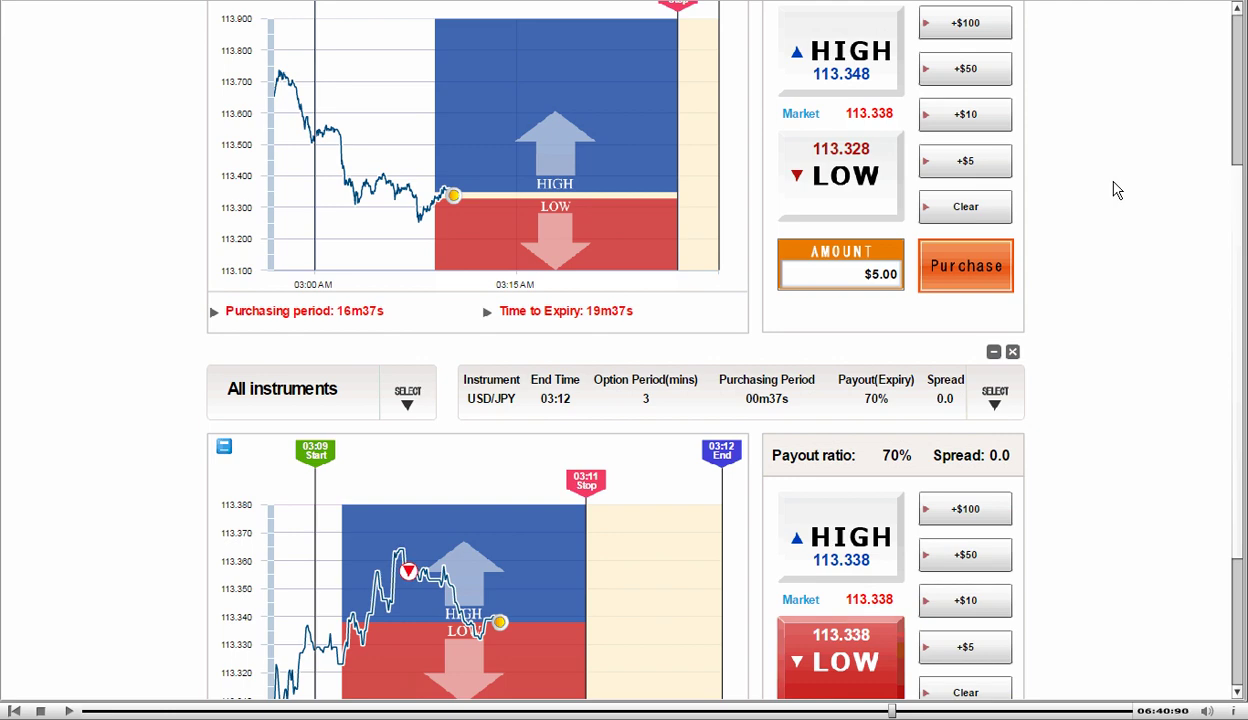
# Scroll down the page while the USD/JPY LOW trade runs with $300 still set.
pyautogui.scroll(-3, 1117, 190)
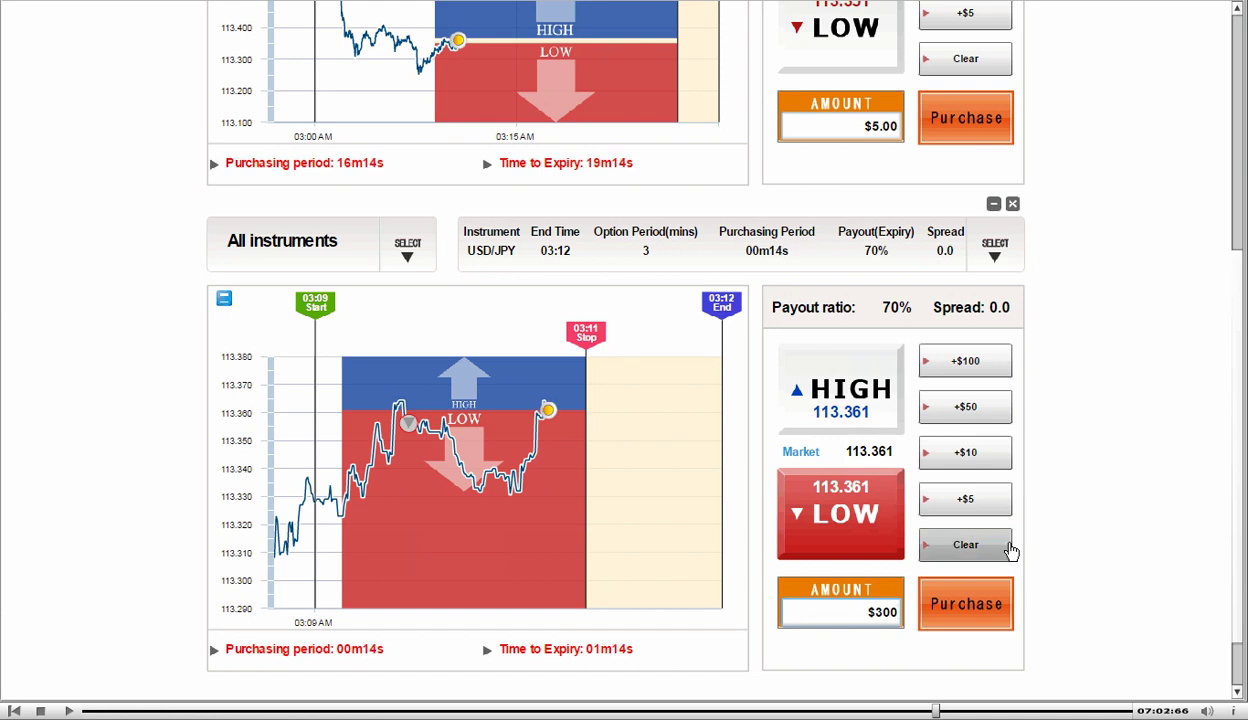
# Buy the $300 LOW USD/JPY option at 113.371, then select the Amount box.
pyautogui.click(973, 603)
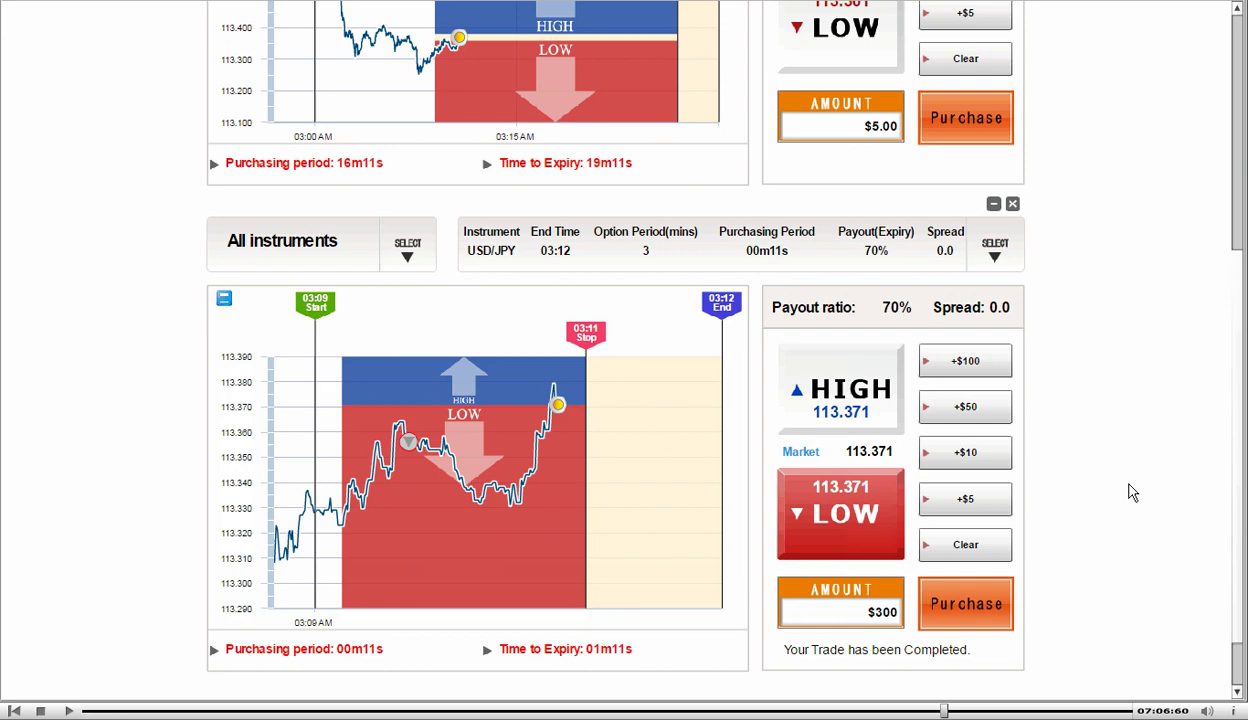
pyautogui.scroll(-1, 1131, 434)
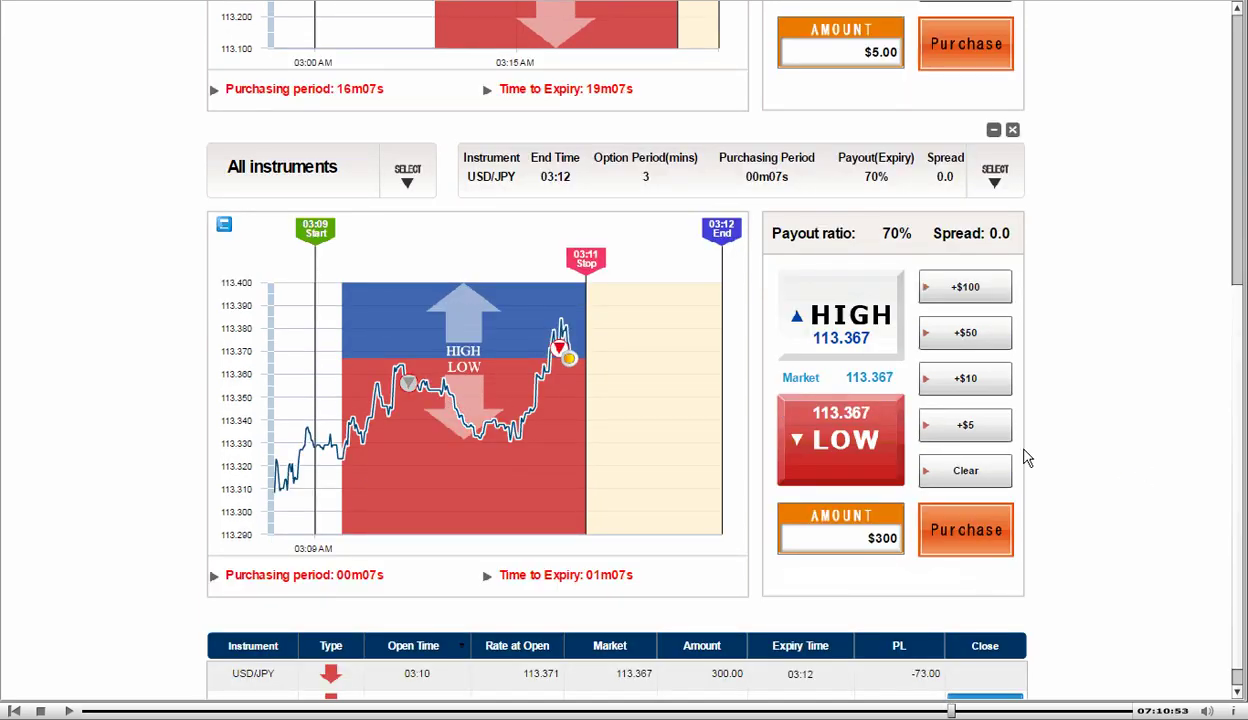
pyautogui.doubleClick(861, 537)
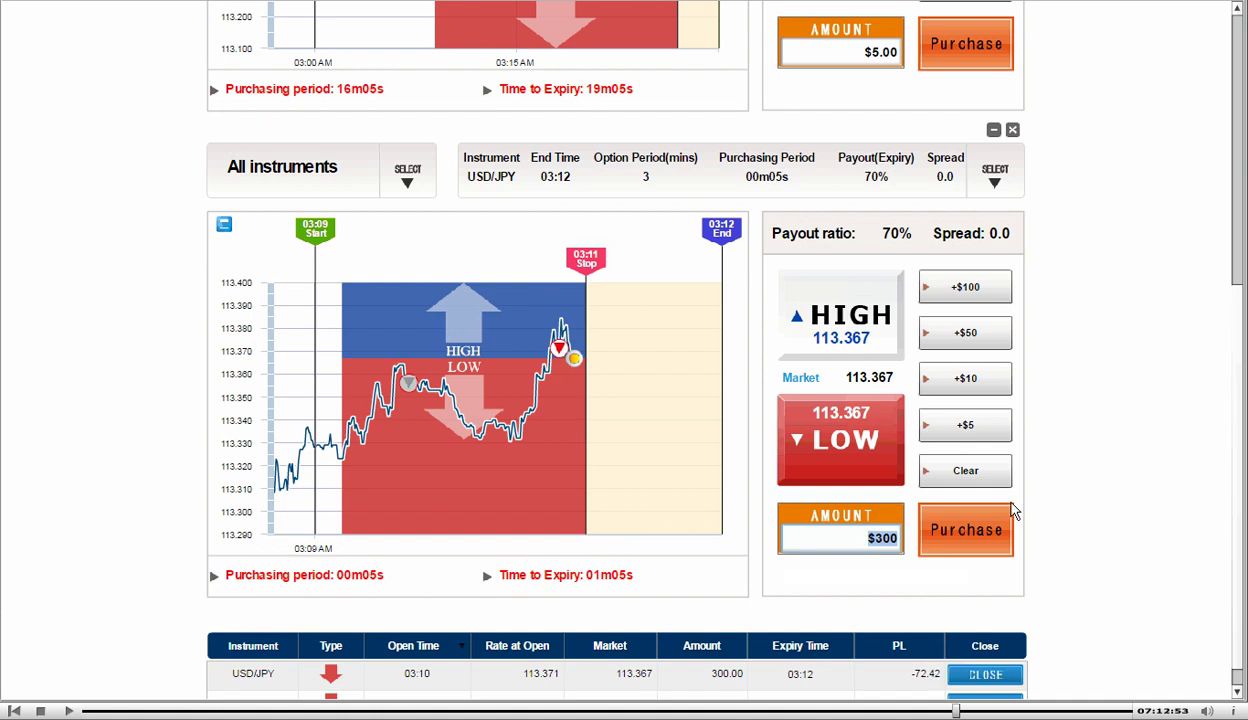
# Enter 900 as the amount and watch both USD/JPY LOW trades expire at 03:12, balance reaching $10,560.00.
pyautogui.write('900')
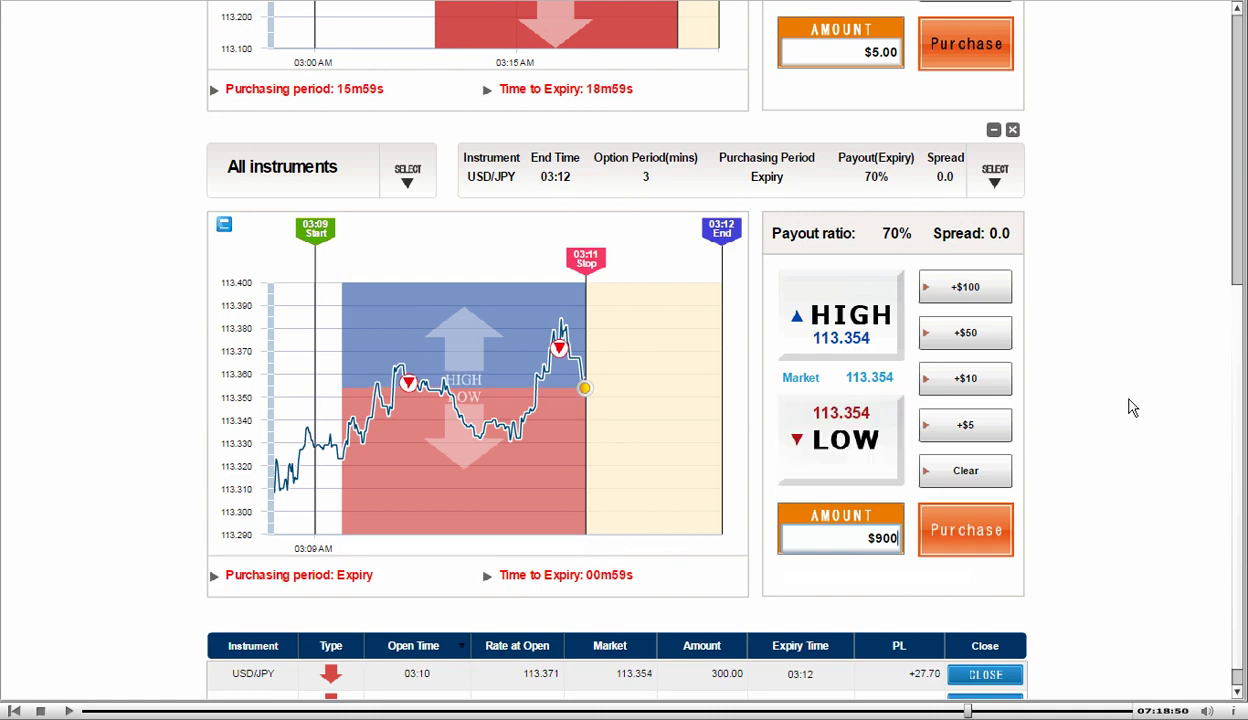
pyautogui.scroll(2, 1133, 408)
pyautogui.scroll(1, 1133, 408)
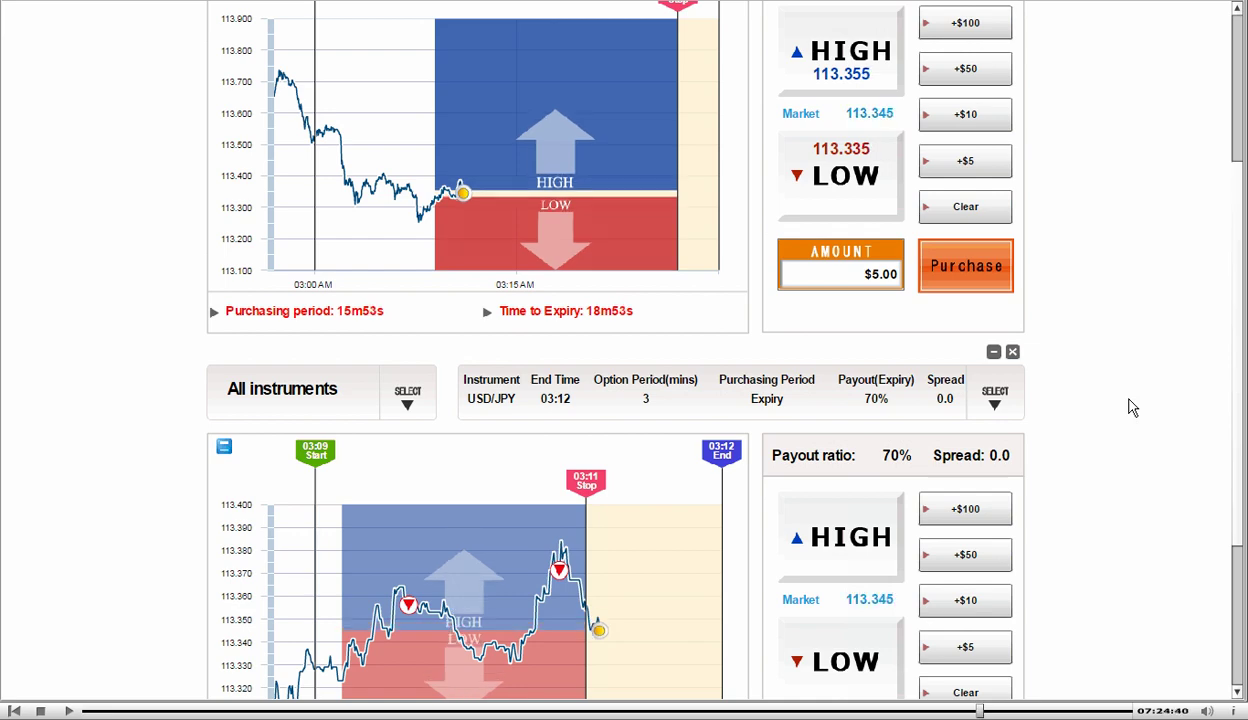
pyautogui.scroll(-2, 1133, 407)
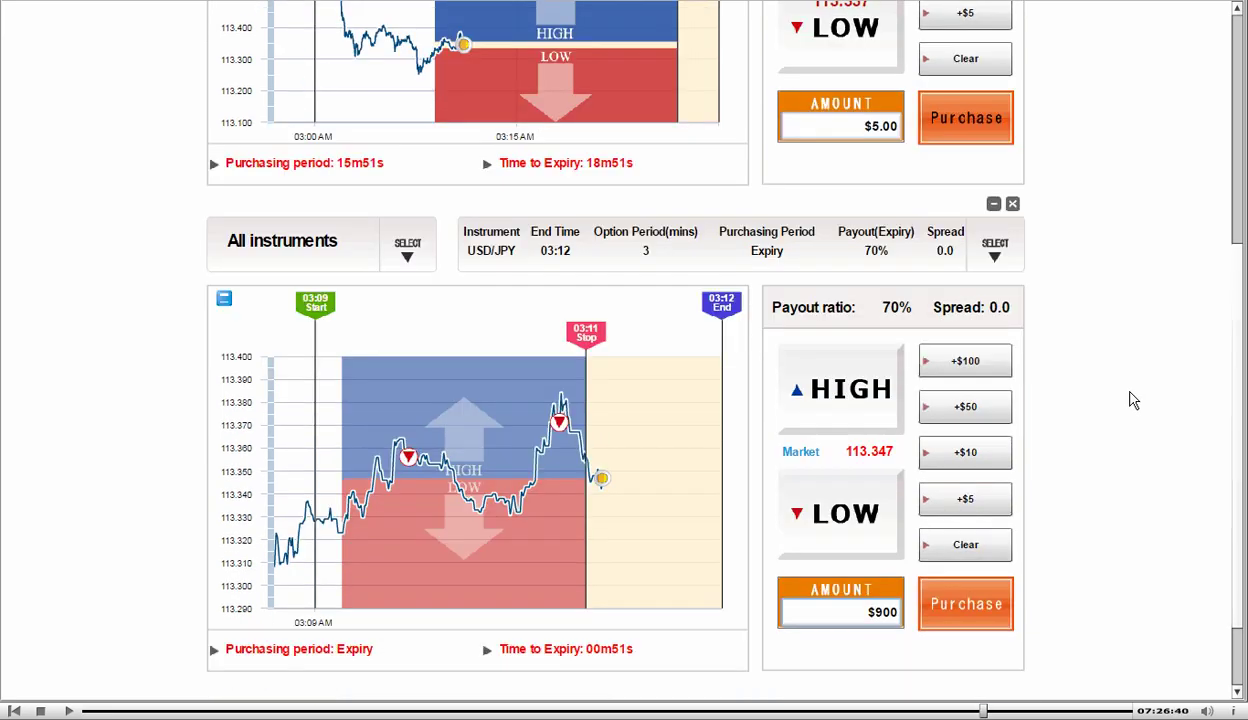
pyautogui.scroll(-1, 1131, 398)
pyautogui.scroll(-1, 1133, 390)
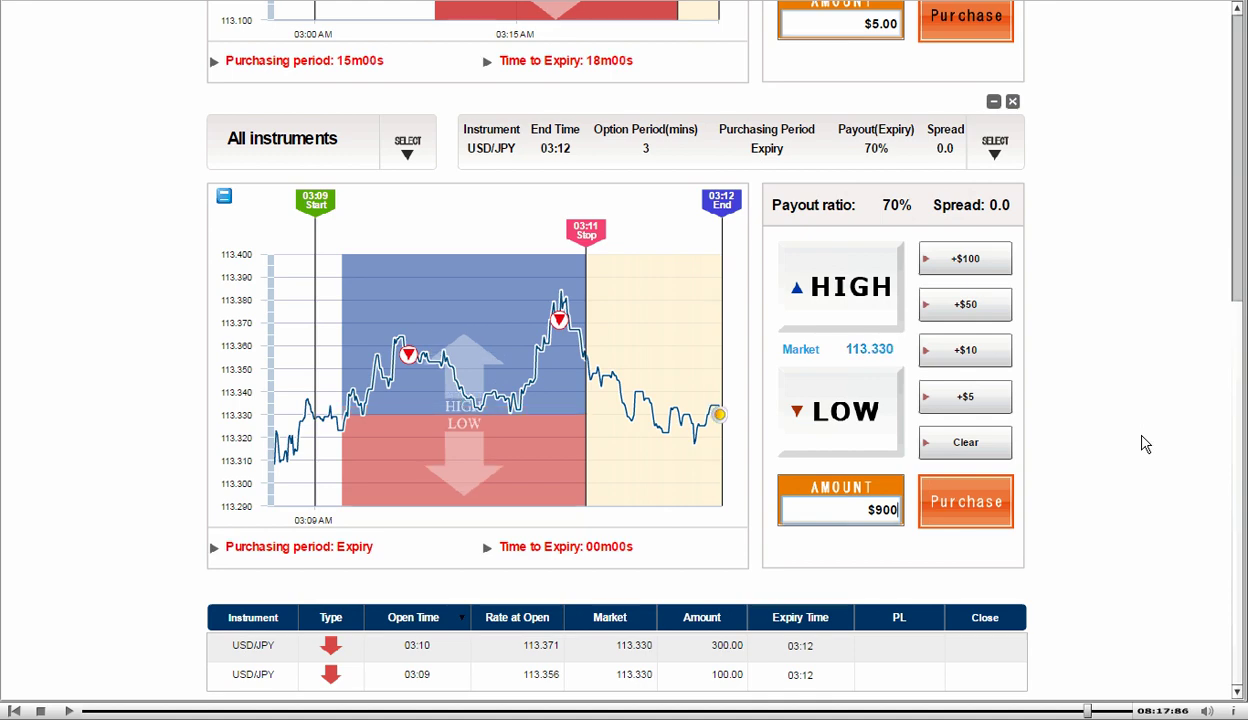
pyautogui.scroll(5, 1145, 444)
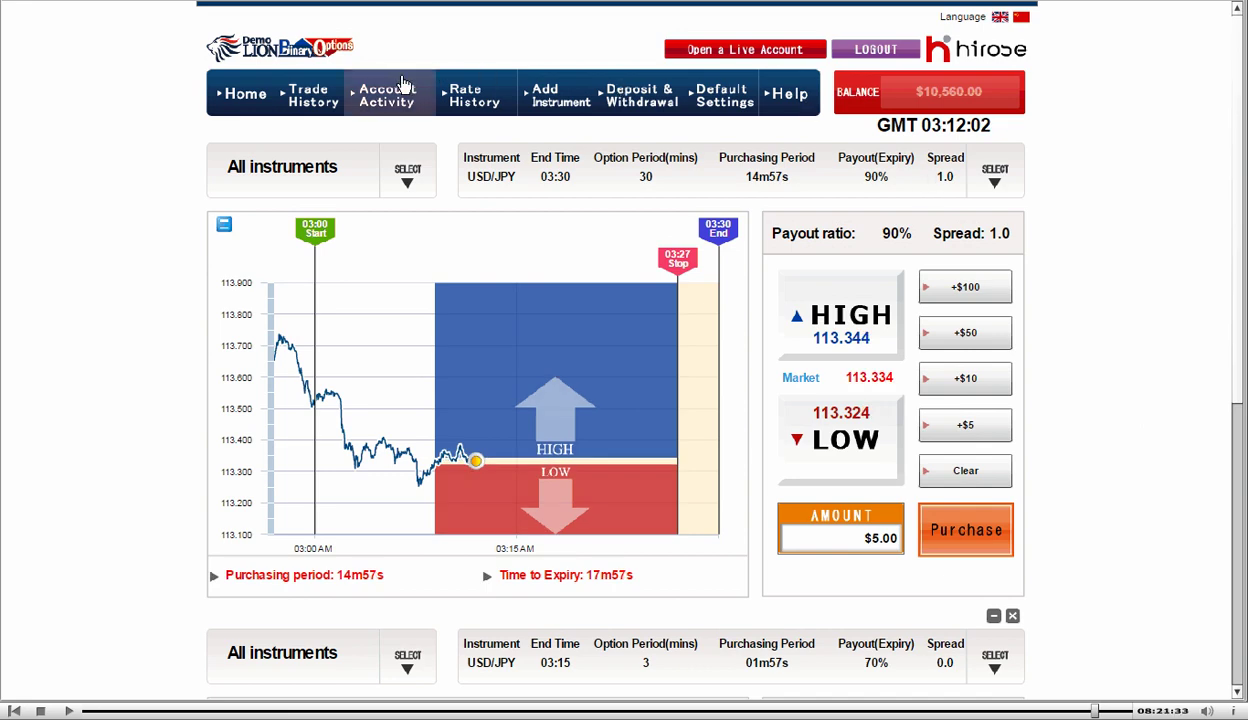
# Open Trade History to see four expired LOW trades: 800.00 staked, 560.00 profit.
pyautogui.click(306, 88)
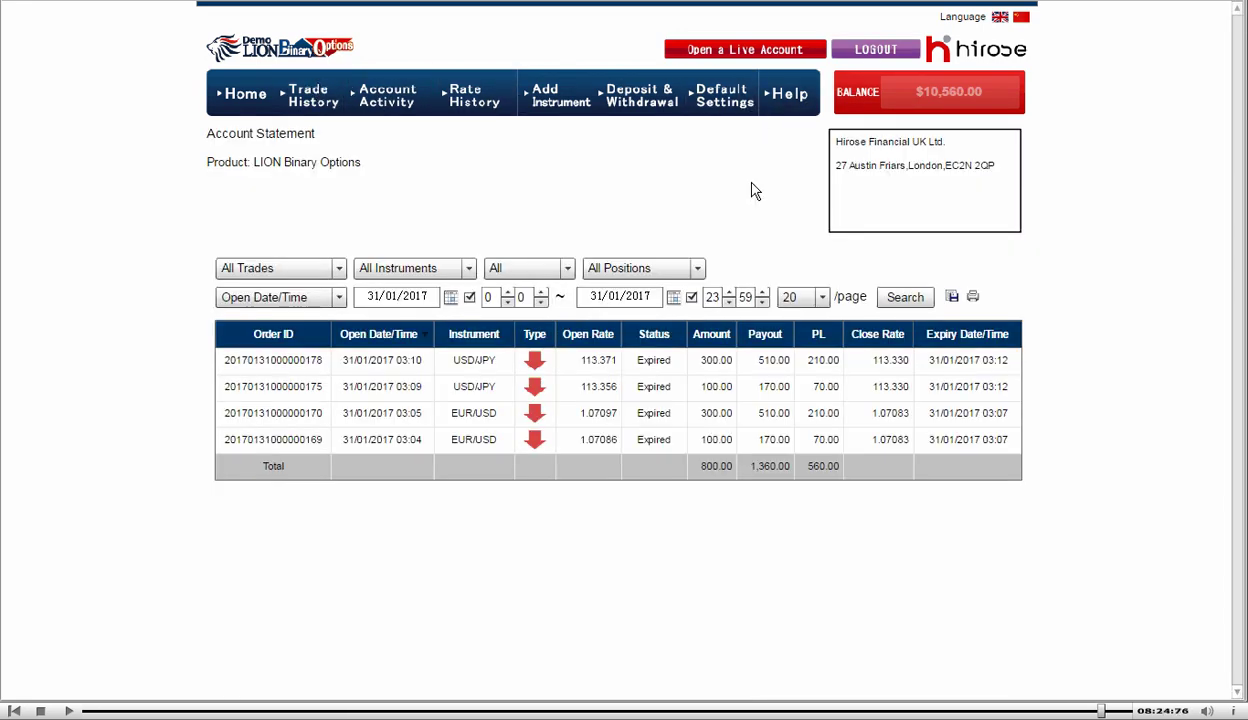